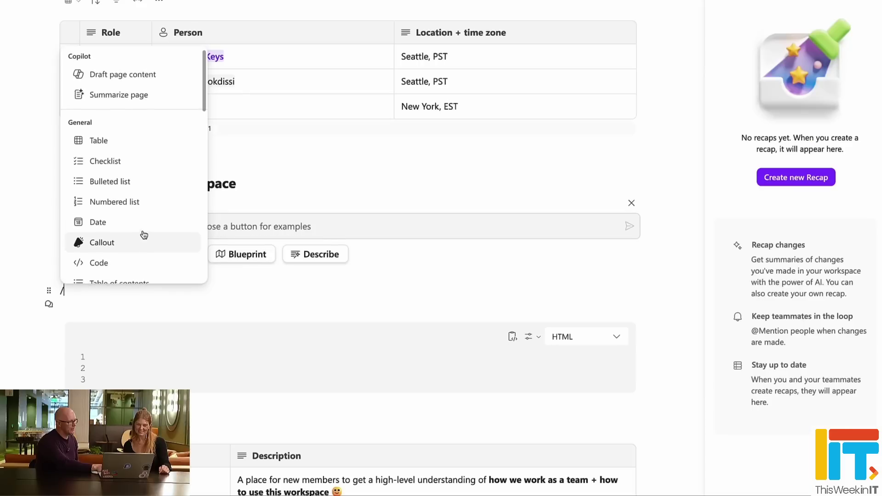
Step: Insert a table on the empty line above the HTML code block
click(118, 146)
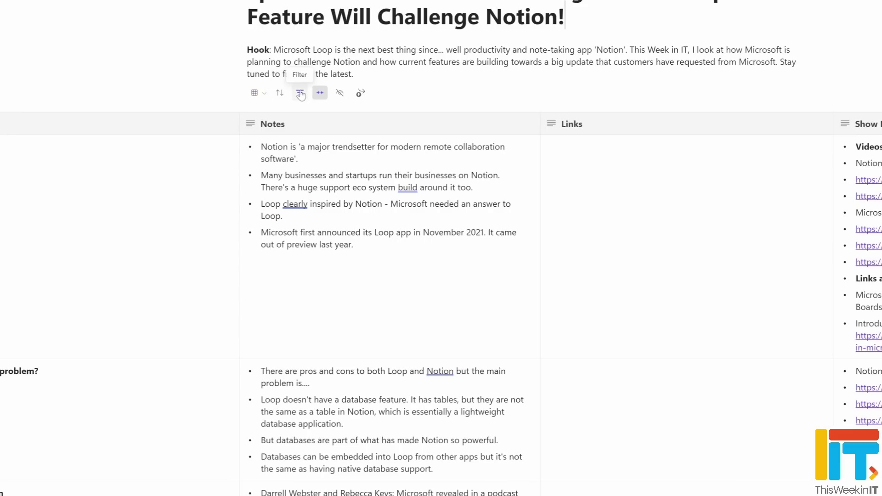
Step: Filter the episode table to rows whose Notes column contains a person's first name
click(300, 94)
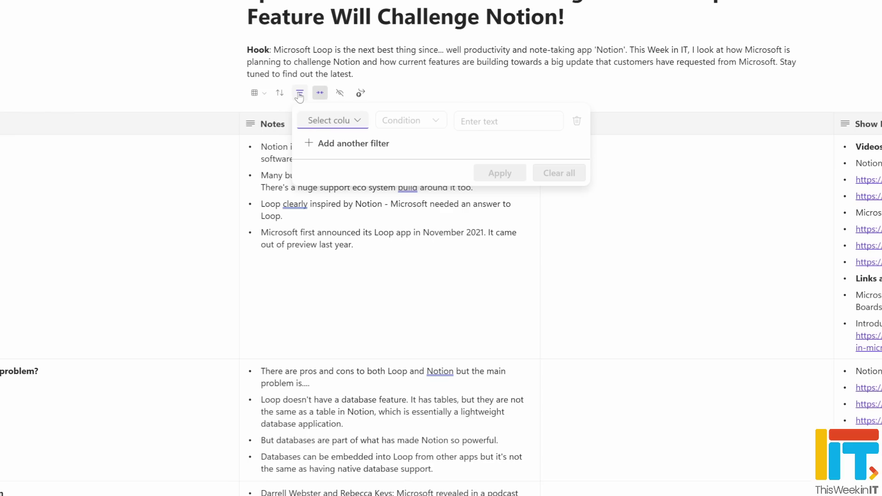
click(361, 127)
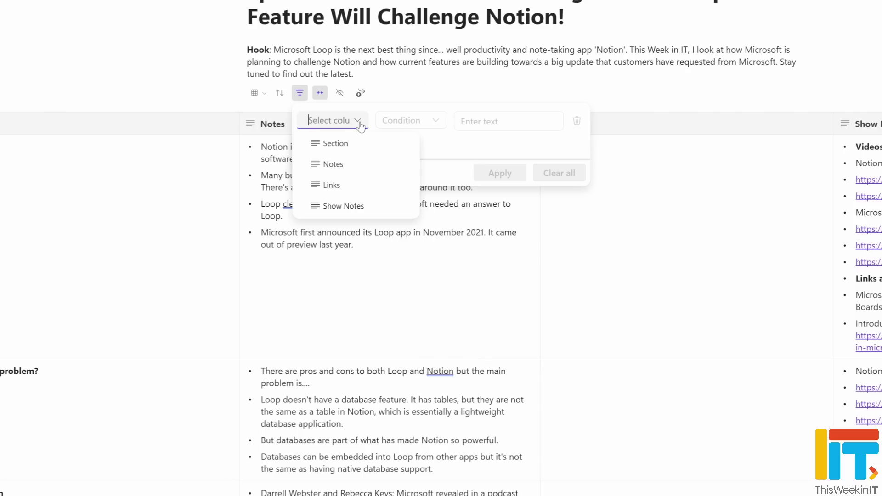
click(340, 164)
click(435, 123)
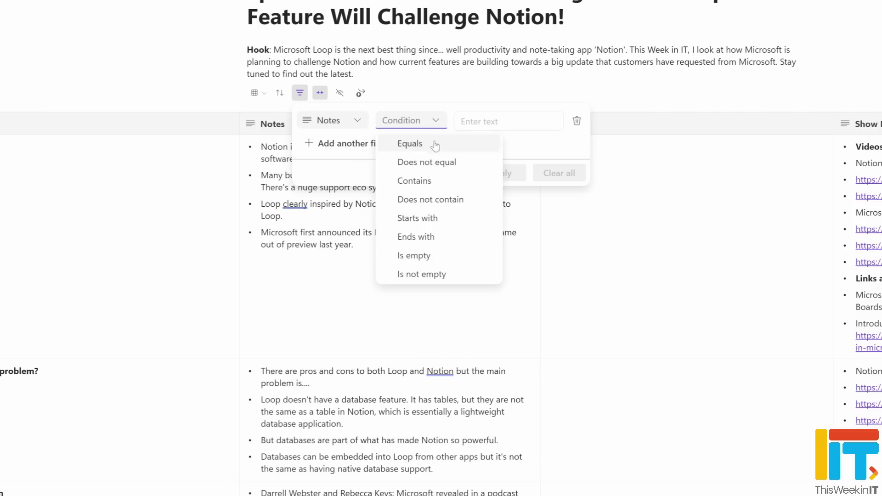
click(427, 183)
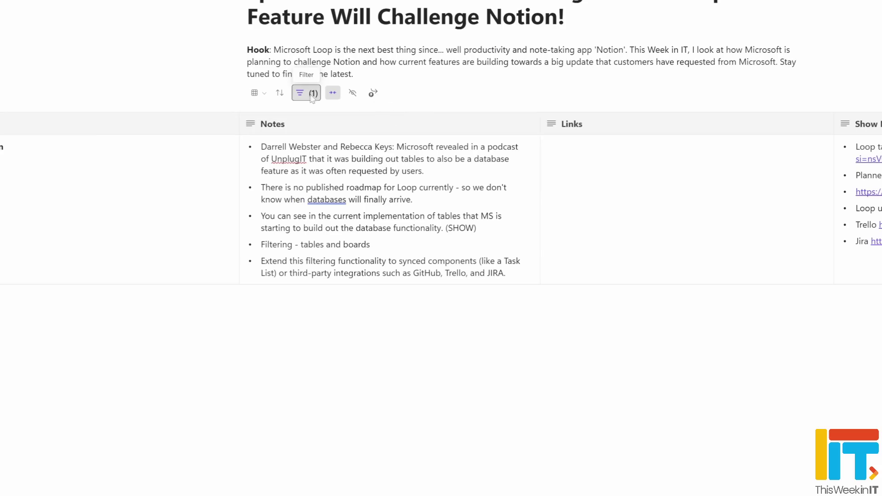
Step: Clear all filters from the episode table
click(356, 126)
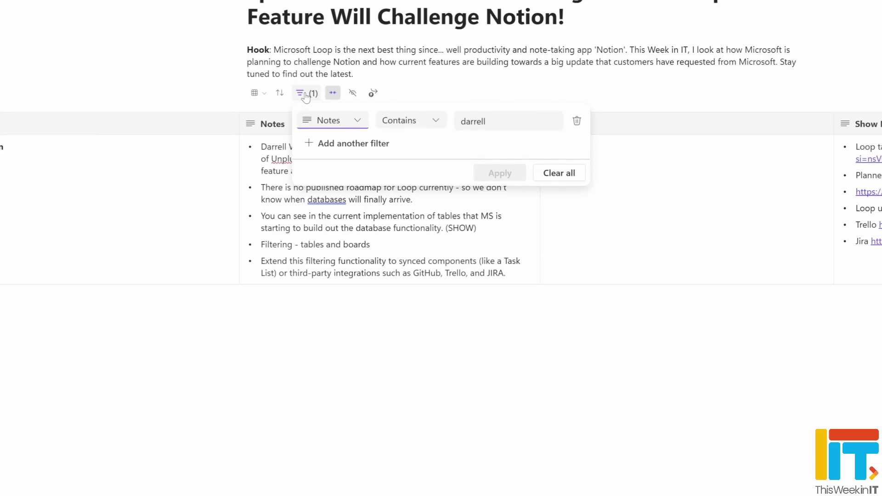
click(555, 172)
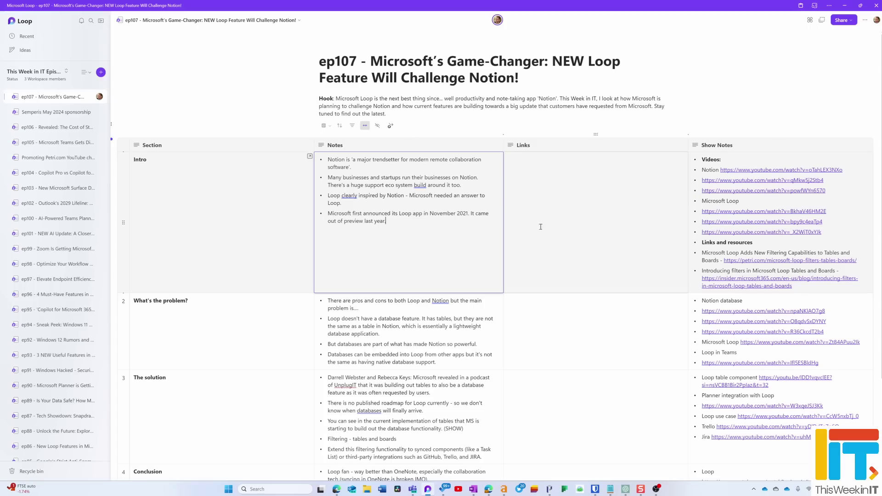
Step: Open the detail view of the Intro row and review its Notes, Links and Show Notes fields
right_click(453, 216)
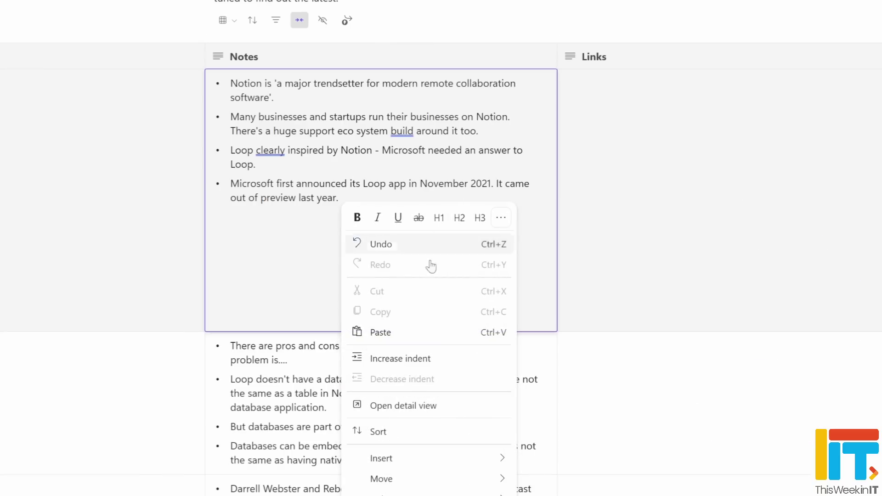
click(418, 406)
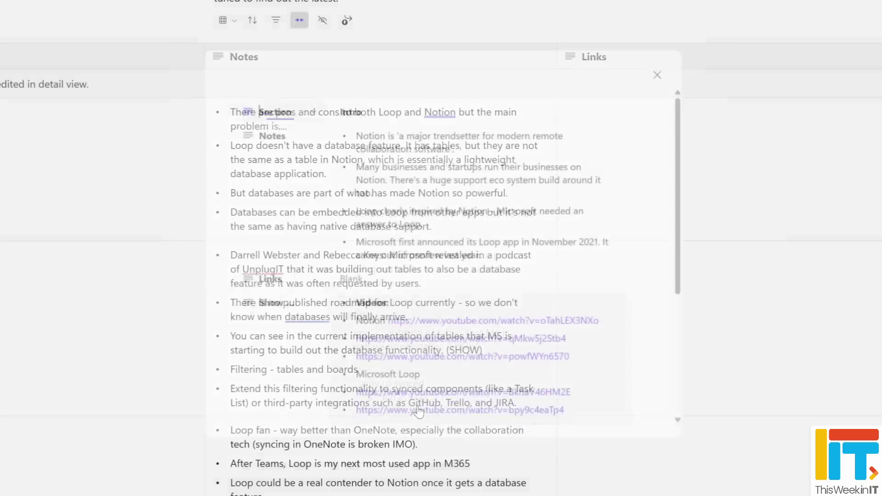
scroll(639, 229, down, 3)
scroll(638, 229, down, 2)
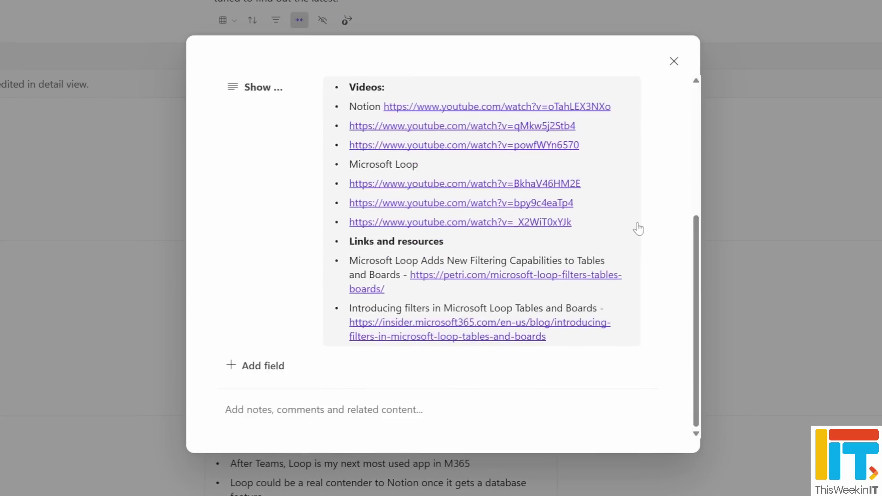
scroll(638, 228, up, 5)
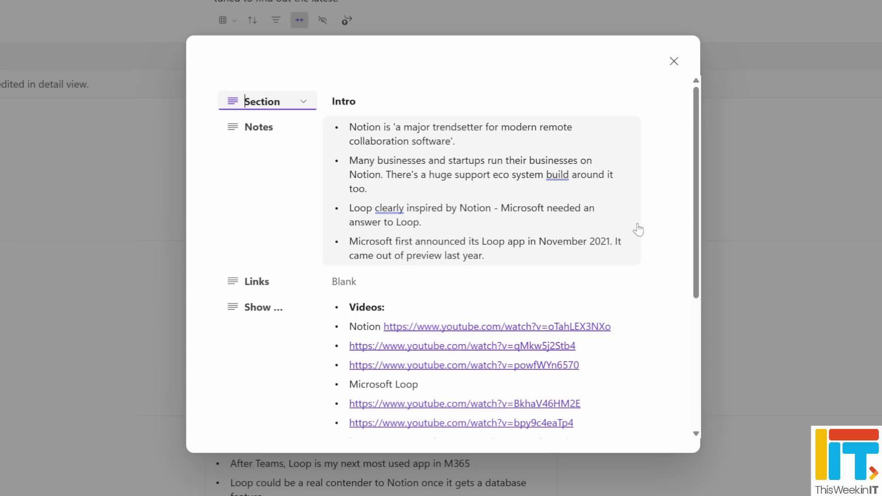
scroll(638, 236, down, 5)
scroll(636, 244, up, 2)
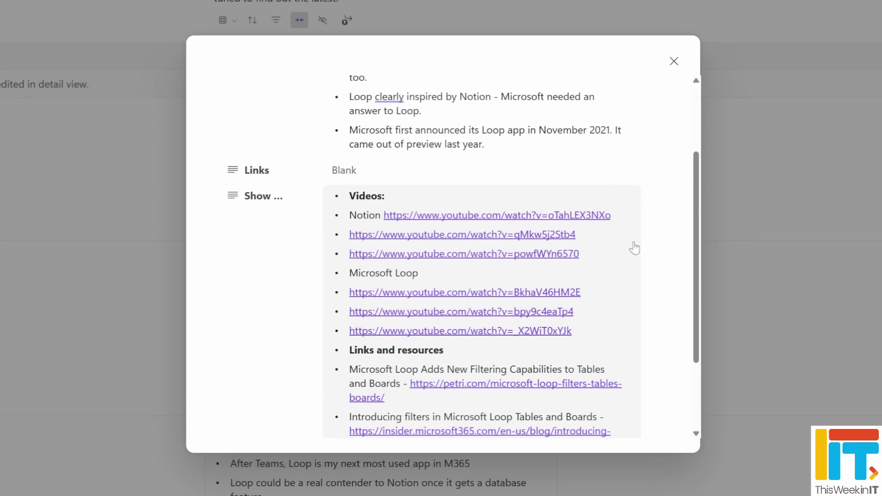
scroll(634, 248, up, 3)
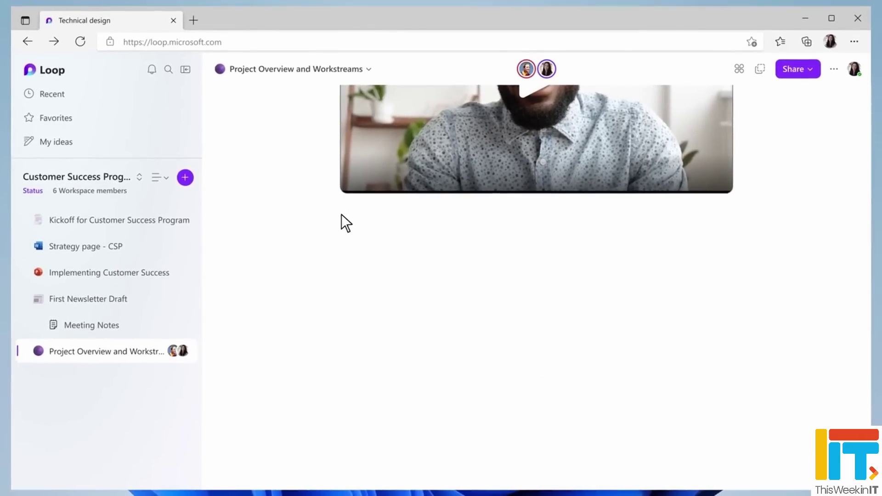
Step: Bring up the insertable components below the video and look for the Kanban board template
text(/)
scroll(385, 268, down, 10)
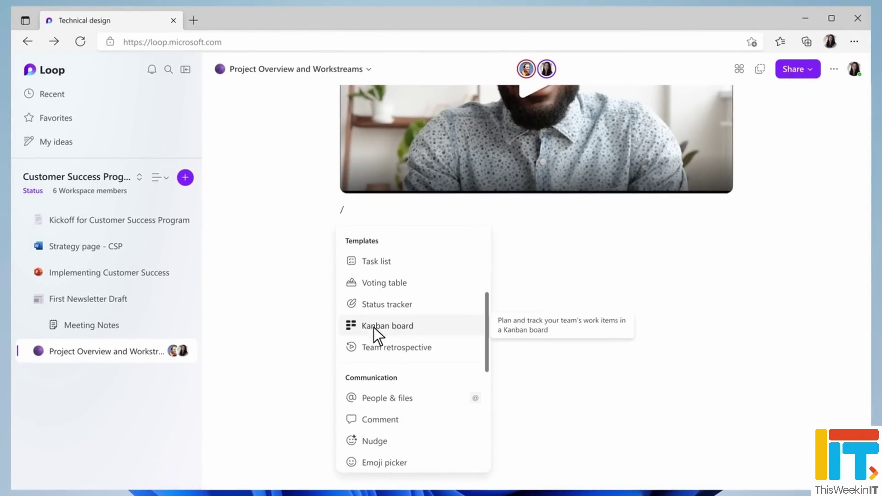
scroll(380, 386, down, 5)
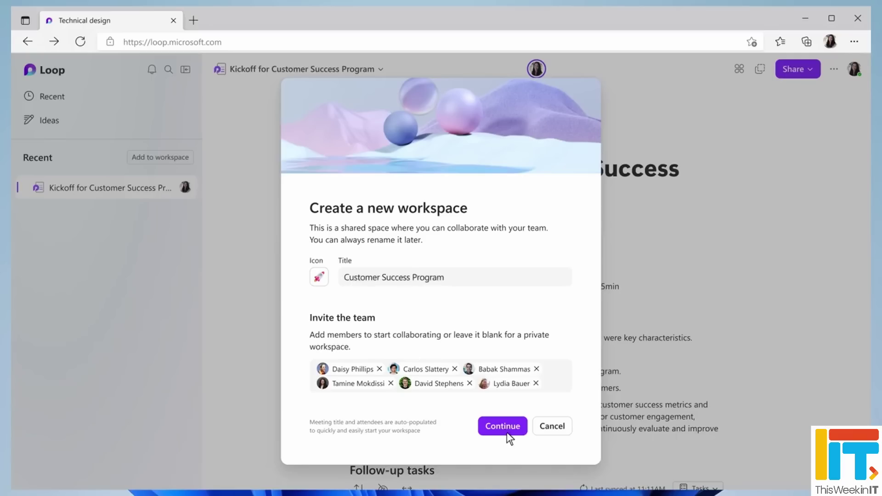
Step: Create the Customer Success Program workspace, including Strategy page - CSP in the shared meeting content
click(507, 432)
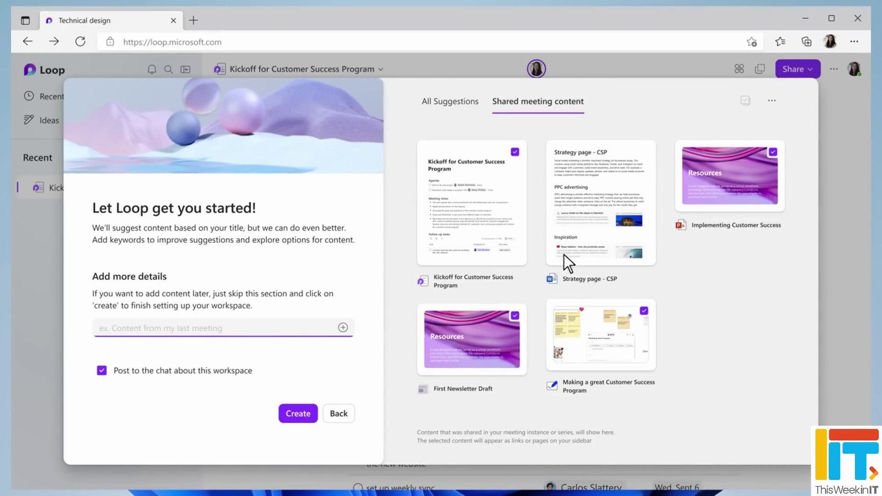
click(583, 250)
click(295, 418)
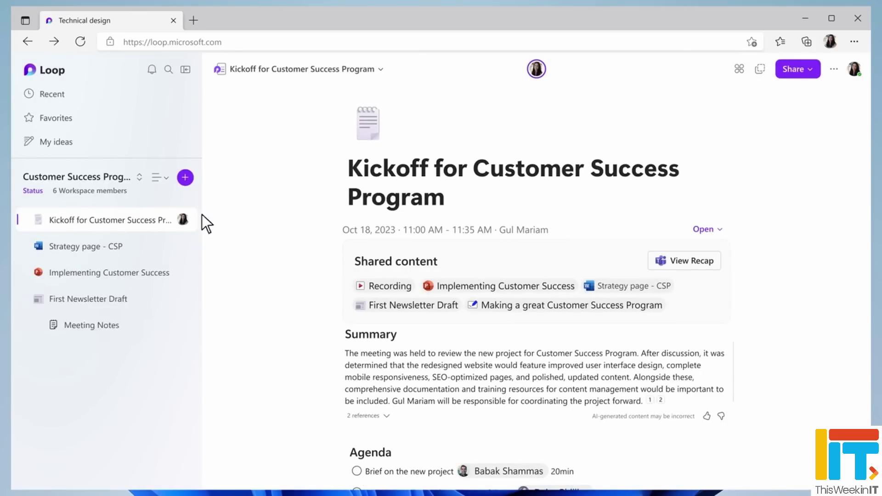
Step: Add a new page titled Project Overview and Workstreams to the workspace
click(185, 178)
text(Project Overview and Workstreams)
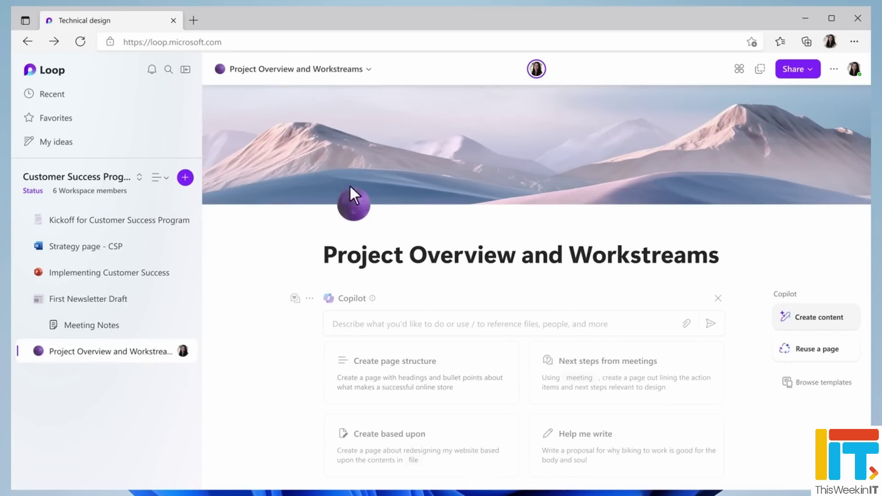
Step: Have Copilot reuse the existing Project Overview and Workstreams page with its content changed to be about webpage, and review the generated page
click(797, 352)
click(415, 388)
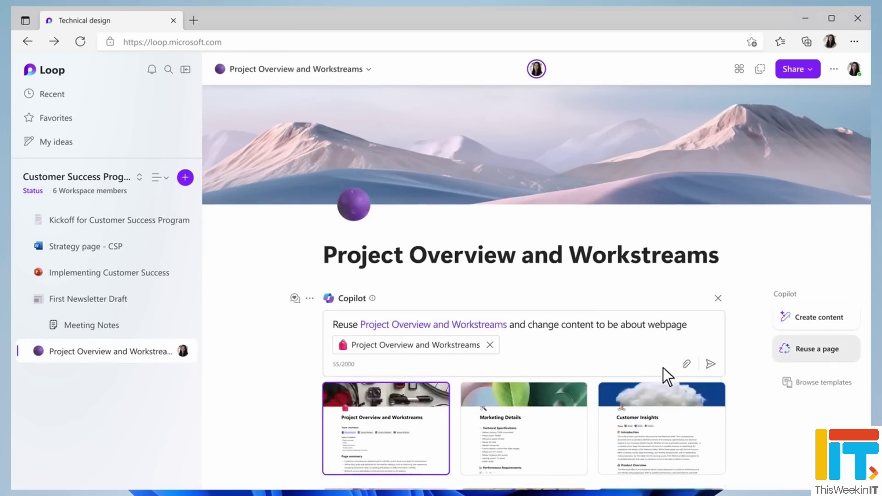
click(711, 365)
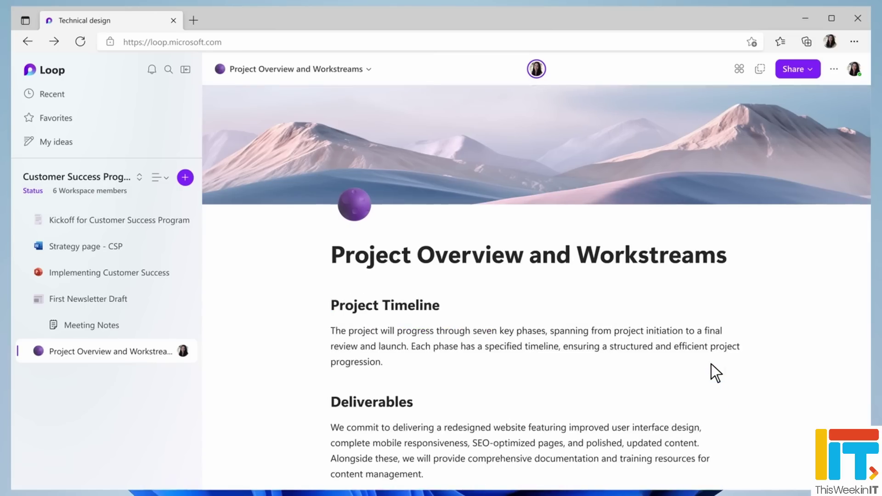
scroll(712, 364, down, 8)
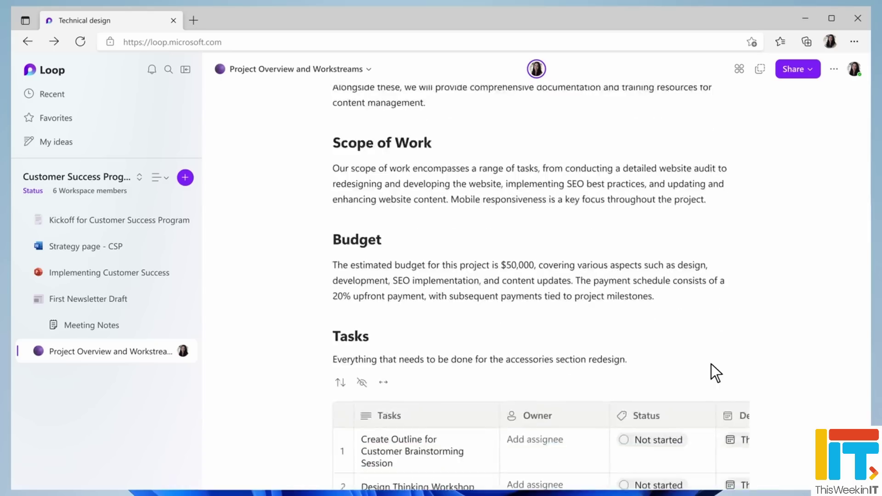
scroll(711, 364, down, 12)
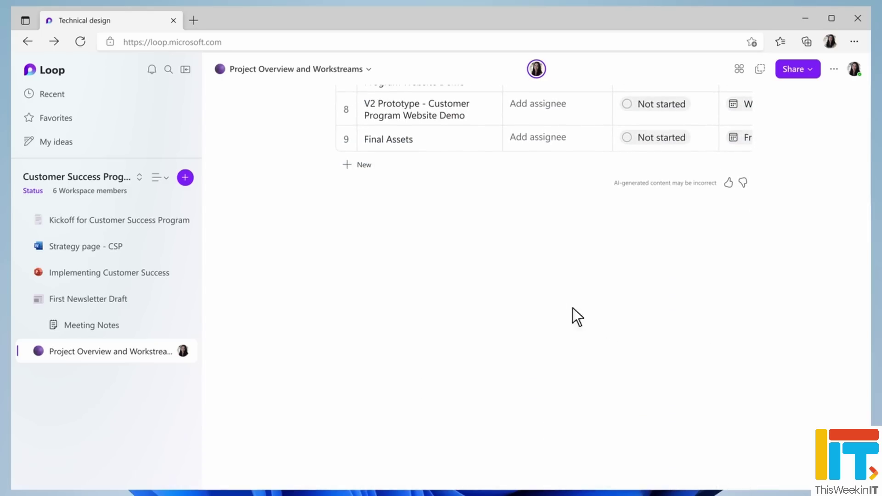
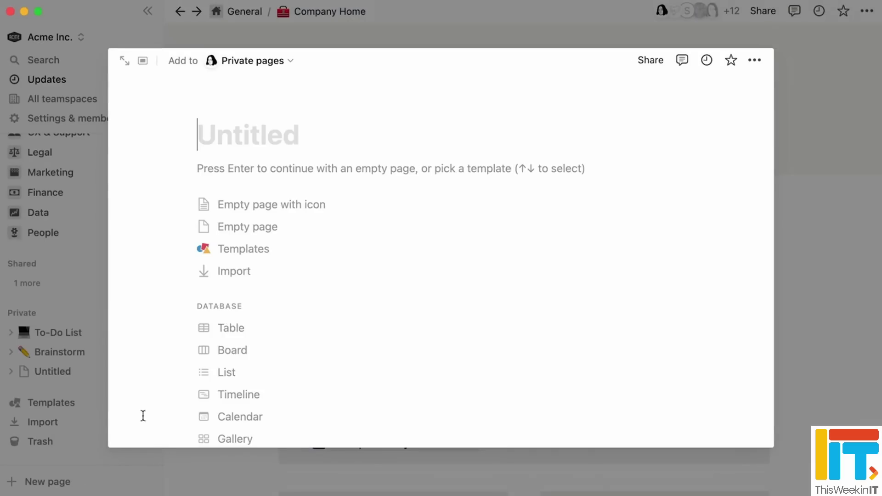
Step: In Notion, add the Projects & tasks template to the General teamspace
click(317, 256)
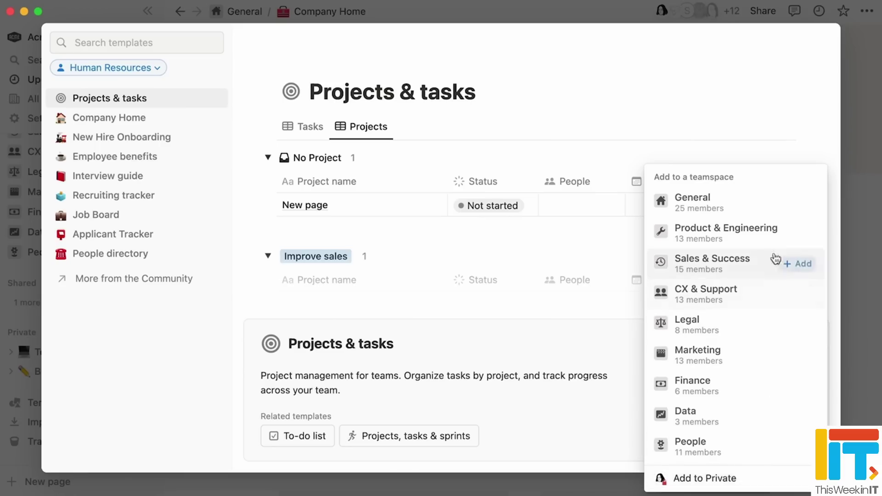
mouse_move(784, 204)
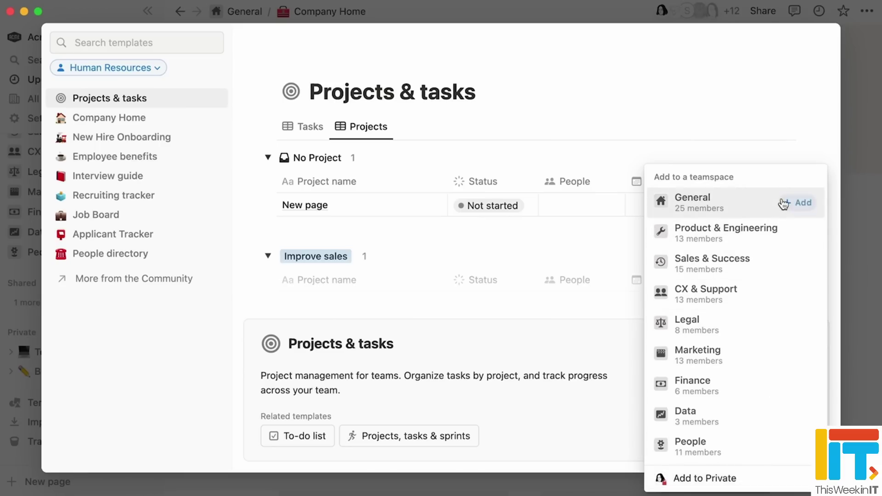